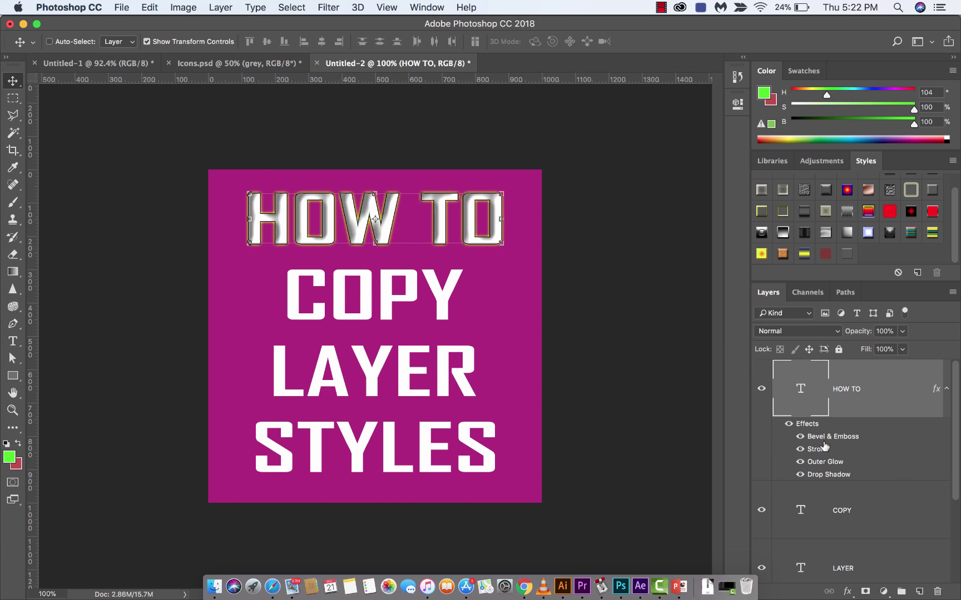
# Step: Select the COPY text layer, then reselect the HOW TO text layer
pyautogui.scroll(-3, 824, 446)
pyautogui.scroll(3, 825, 446)
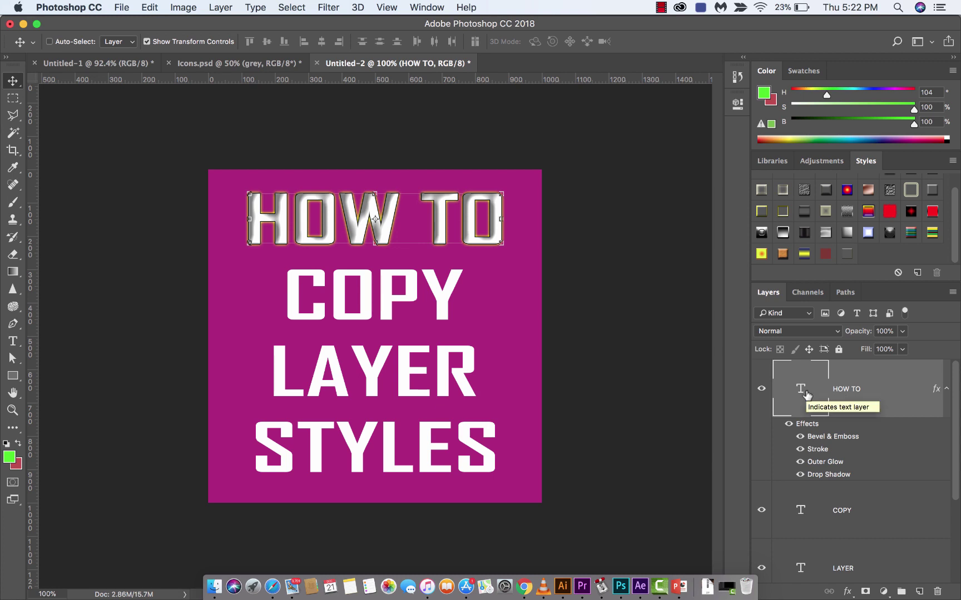
pyautogui.scroll(-1, 815, 417)
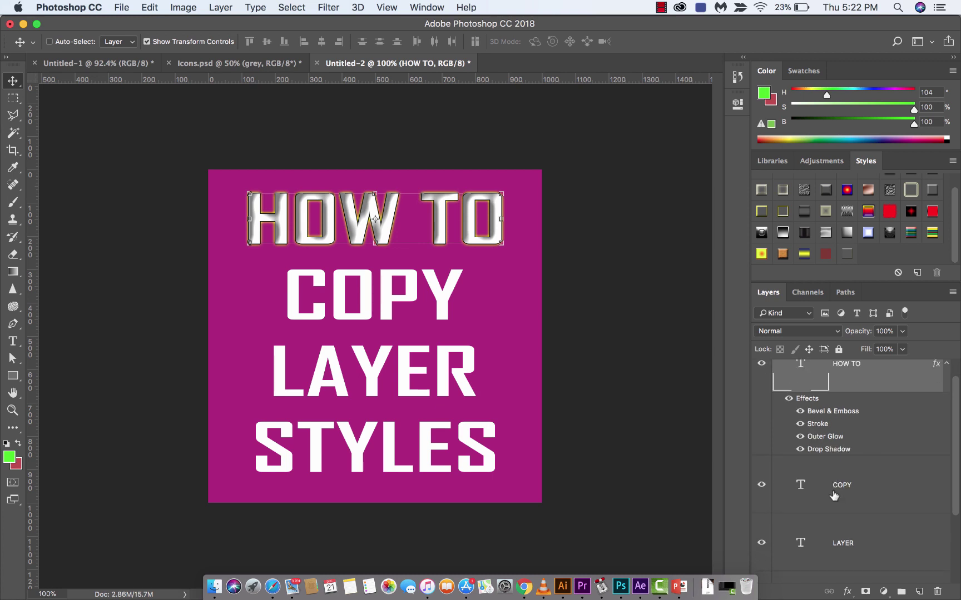
pyautogui.click(831, 494)
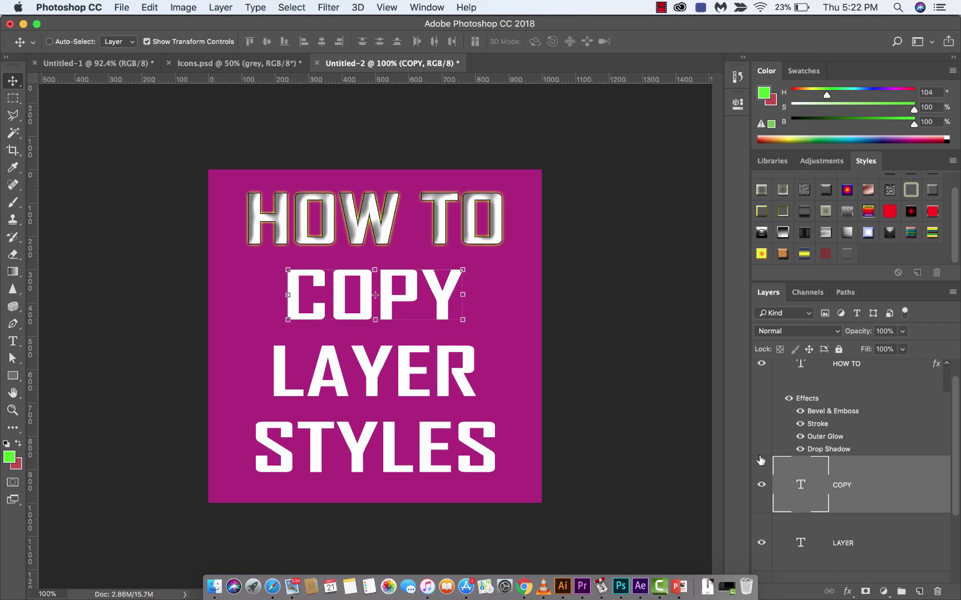
pyautogui.scroll(1, 796, 483)
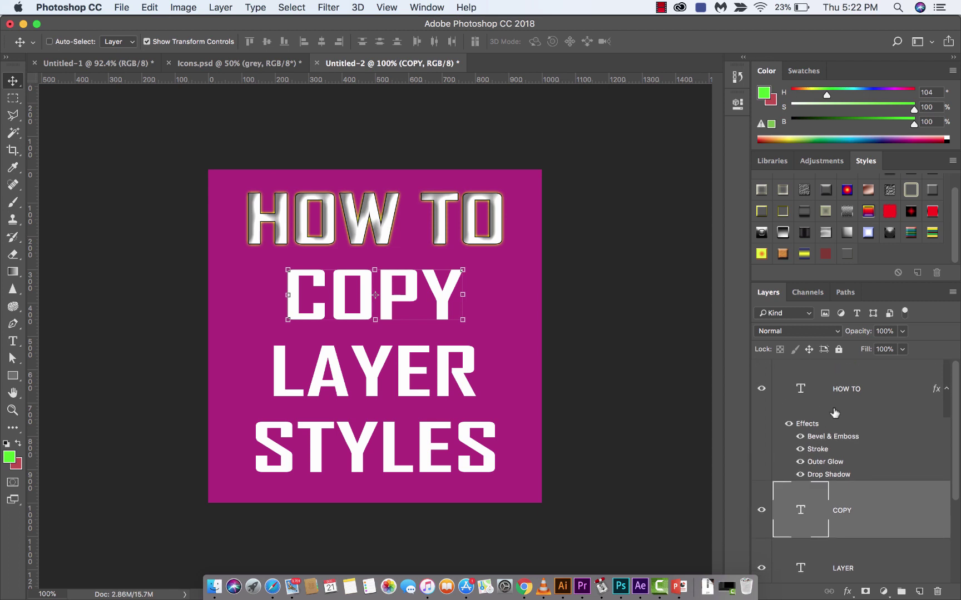
pyautogui.click(854, 398)
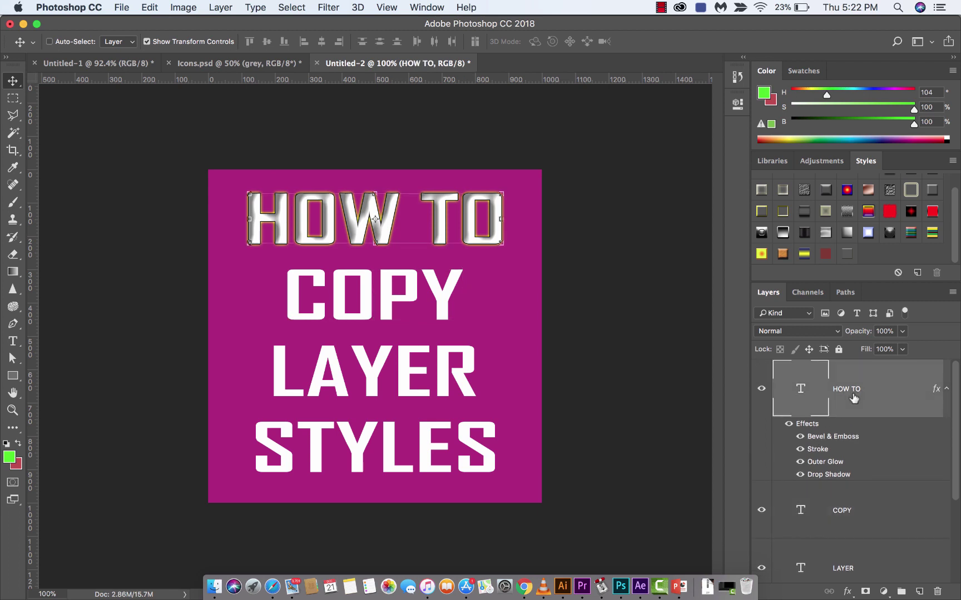
# Step: Review HOW TO's Layer Style effects unchanged and bring up the Libraries panel
pyautogui.doubleClick(807, 425)
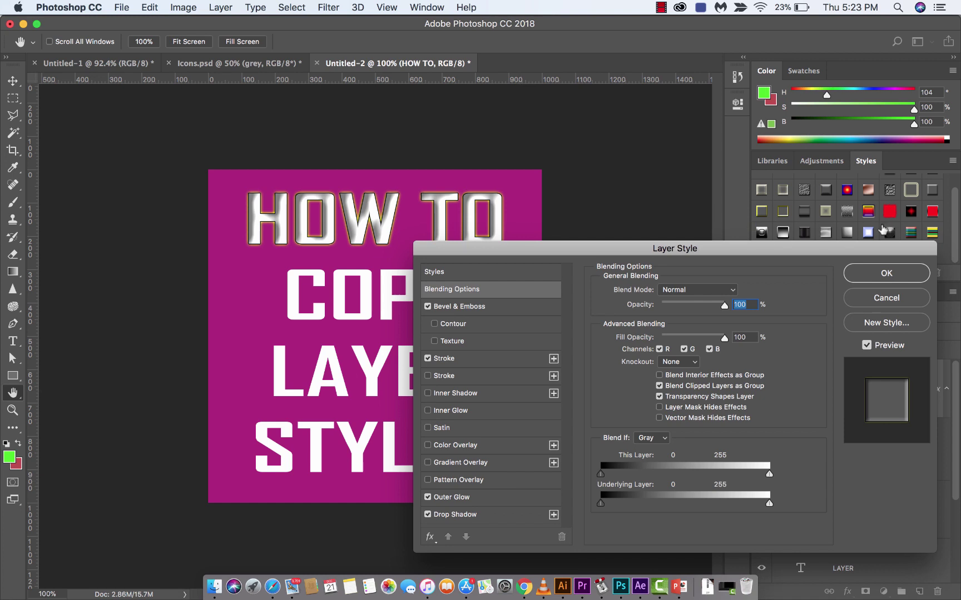
pyautogui.click(875, 275)
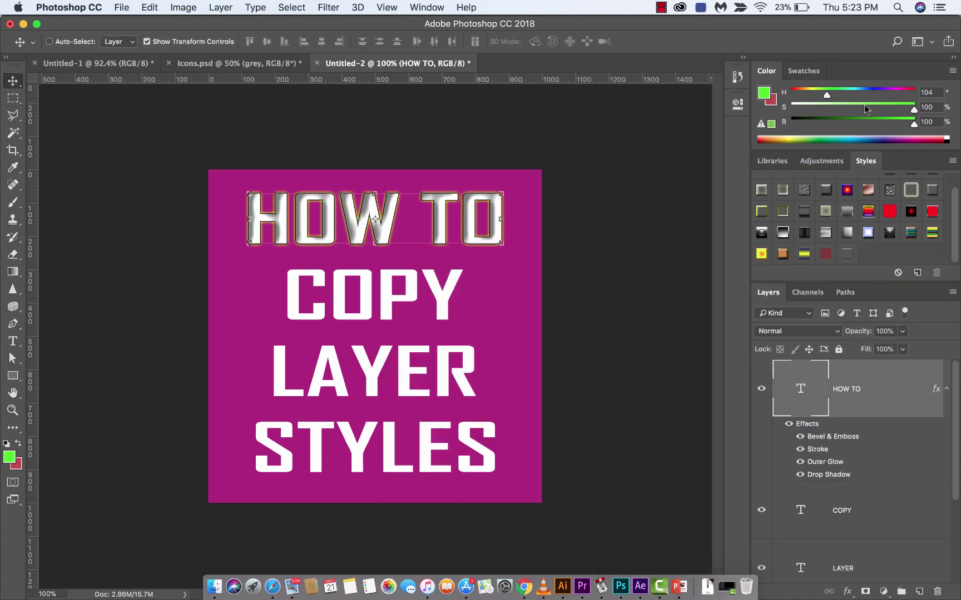
pyautogui.click(773, 162)
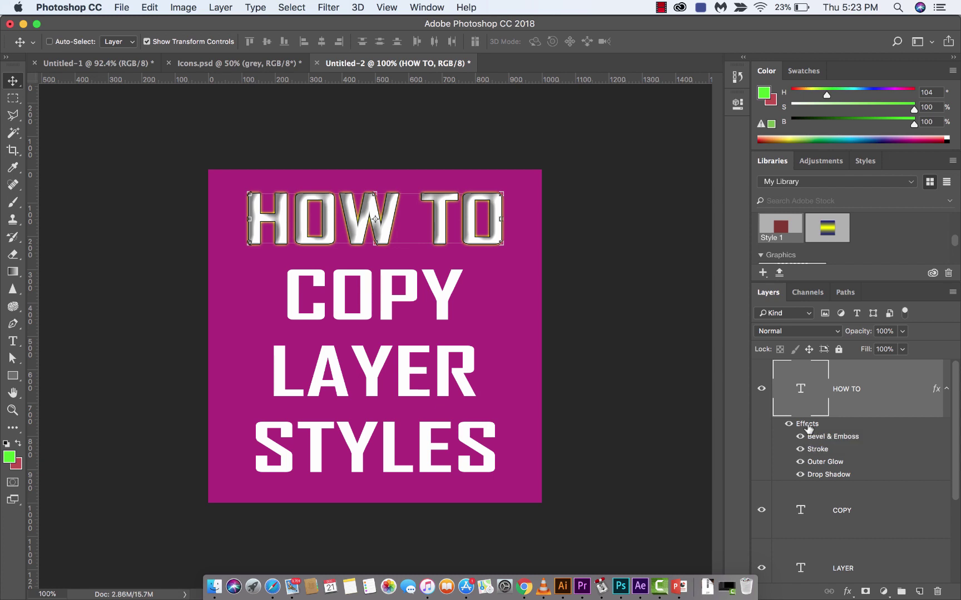
# Step: Copy HOW TO's bevel, stroke, glow and shadow effects onto the COPY layer
pyautogui.moveTo(807, 428); pyautogui.dragTo(835, 517)
pyautogui.moveTo(834, 517)
pyautogui.mouseDown()
pyautogui.moveTo(792, 507)
pyautogui.moveTo(809, 499)
pyautogui.moveTo(833, 513)
pyautogui.mouseUp()
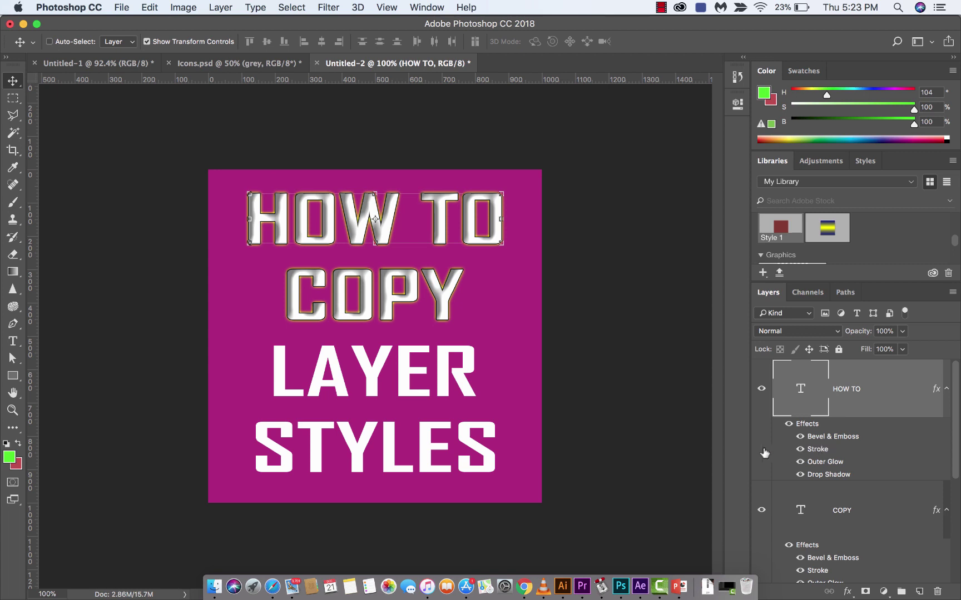
pyautogui.scroll(-2, 844, 507)
pyautogui.click(841, 477)
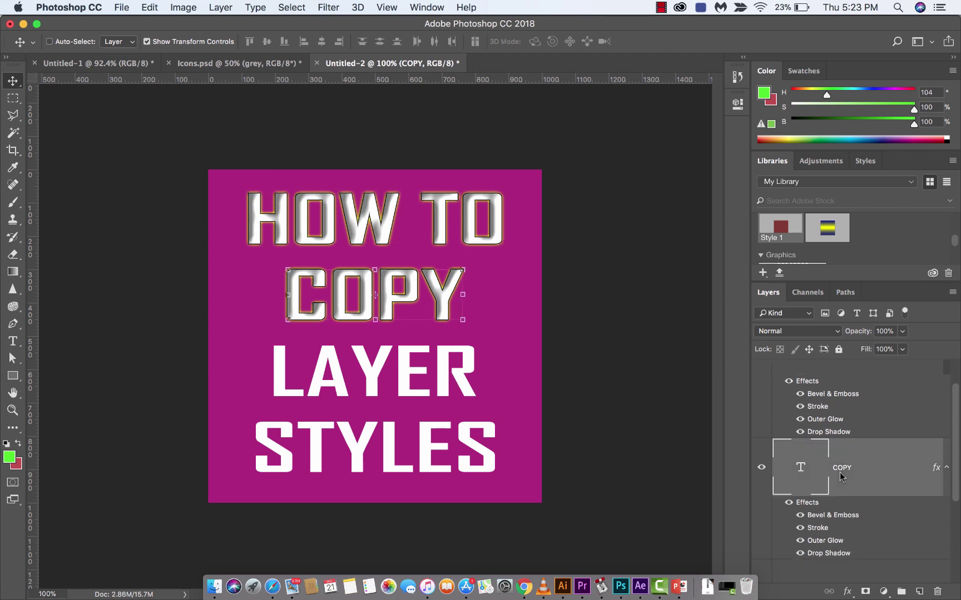
# Step: Copy the COPY layer's effects onto the LAYER text layer
pyautogui.scroll(-3, 841, 478)
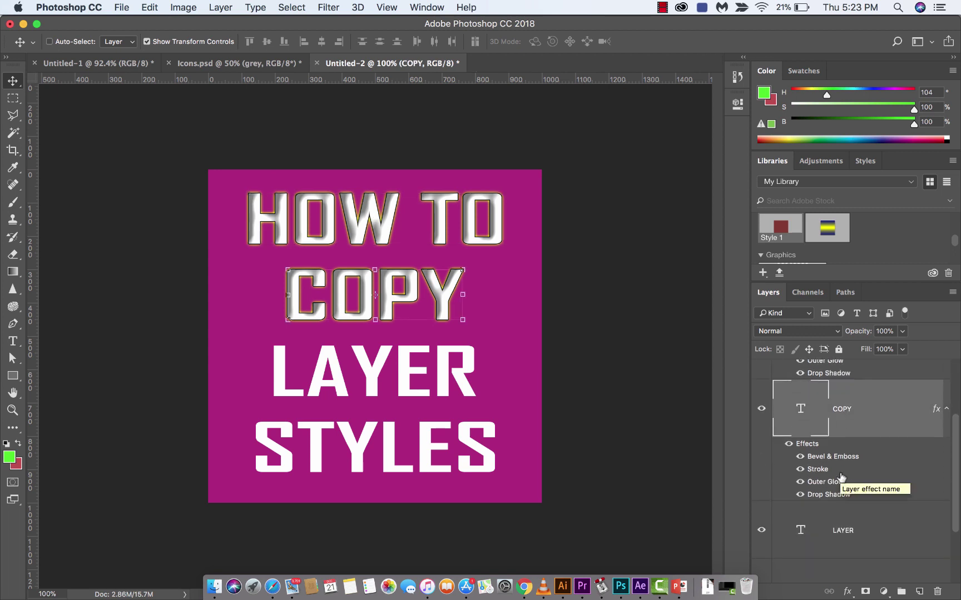
pyautogui.scroll(-1, 842, 478)
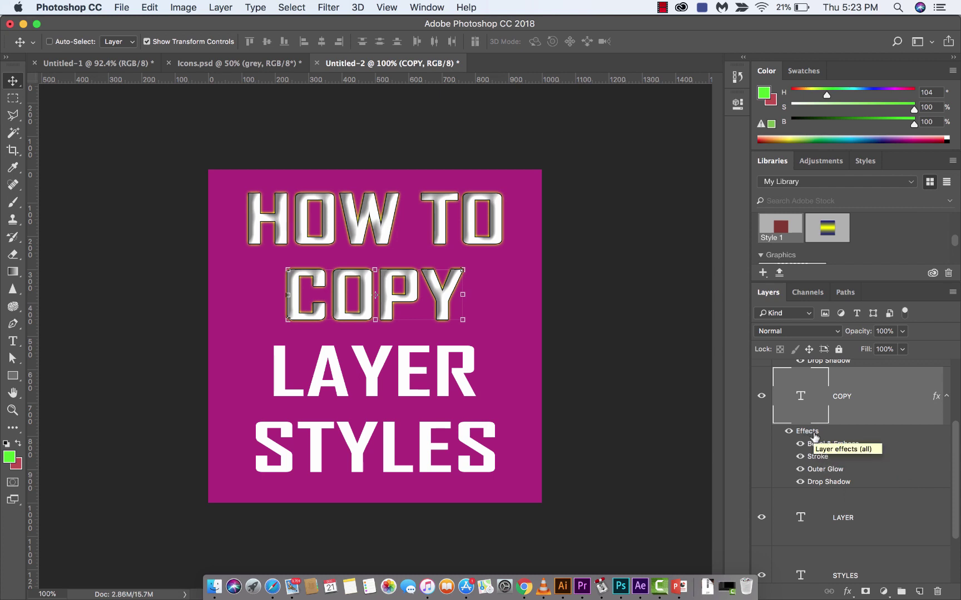
pyautogui.moveTo(813, 436); pyautogui.dragTo(836, 526)
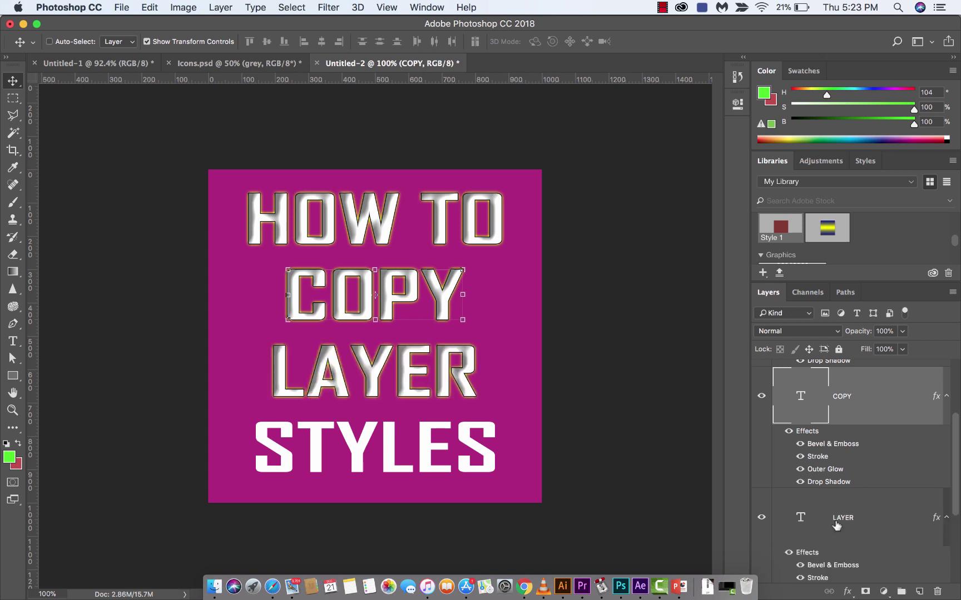
pyautogui.scroll(-3, 801, 445)
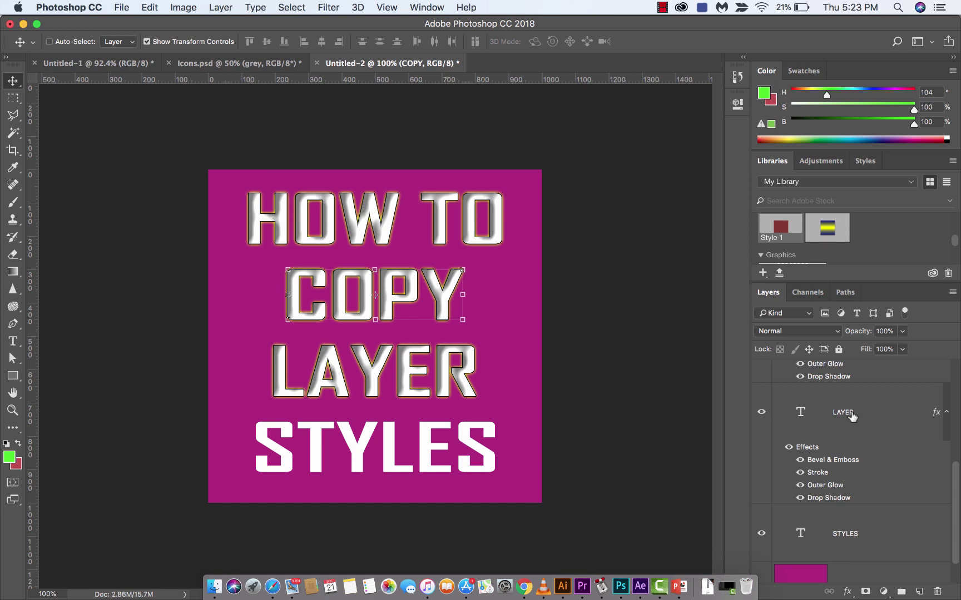
pyautogui.scroll(-1, 852, 416)
# Step: Copy LAYER's Bevel & Emboss effect onto the STYLES text layer
pyautogui.click(846, 499)
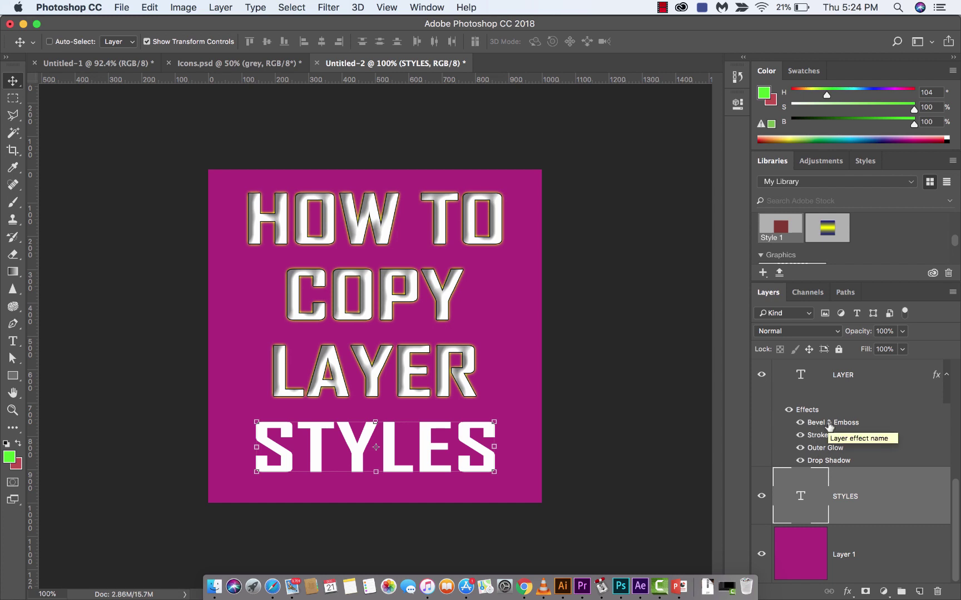
pyautogui.moveTo(829, 424); pyautogui.dragTo(830, 484)
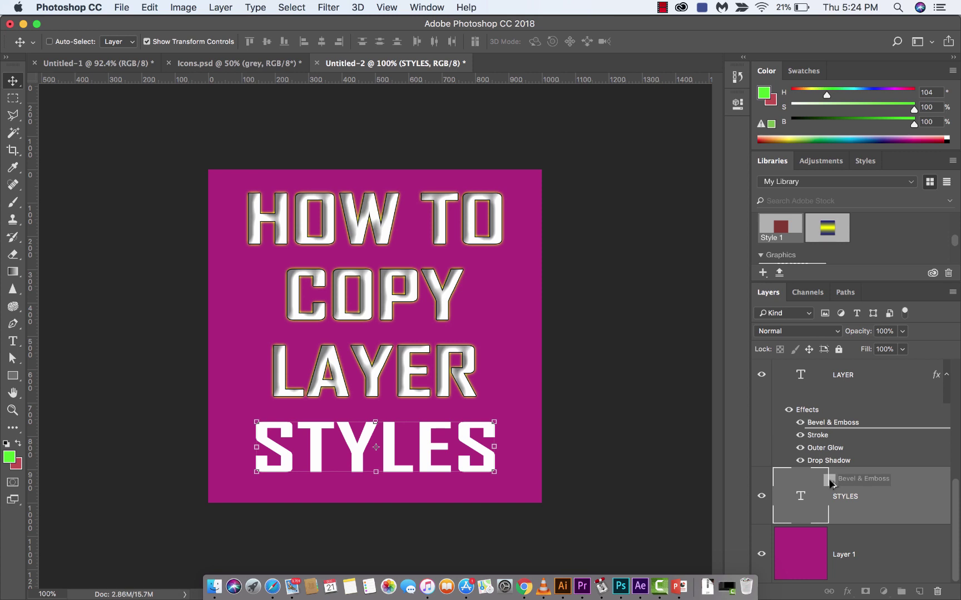
pyautogui.moveTo(830, 484); pyautogui.dragTo(833, 501)
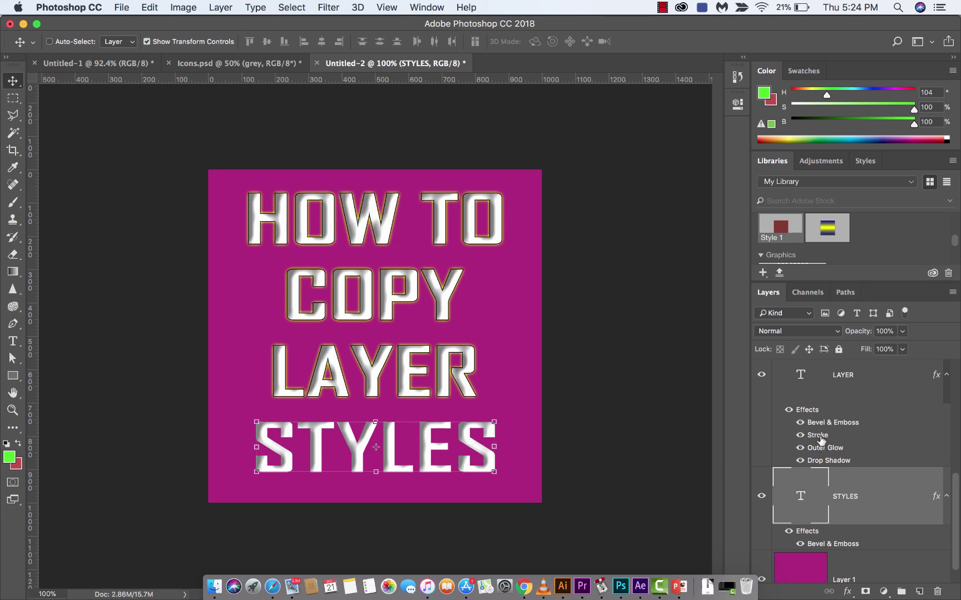
# Step: Copy LAYER's Stroke effect onto the STYLES text layer as well
pyautogui.moveTo(820, 439)
pyautogui.mouseDown()
pyautogui.moveTo(823, 487)
pyautogui.moveTo(837, 497)
pyautogui.mouseUp()
pyautogui.scroll(-3, 842, 530)
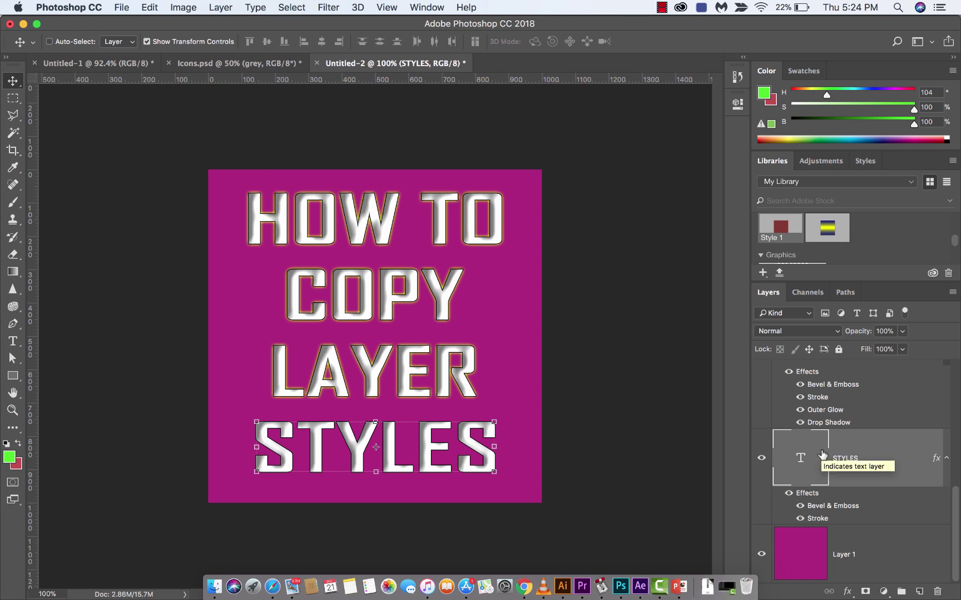
pyautogui.scroll(1, 822, 455)
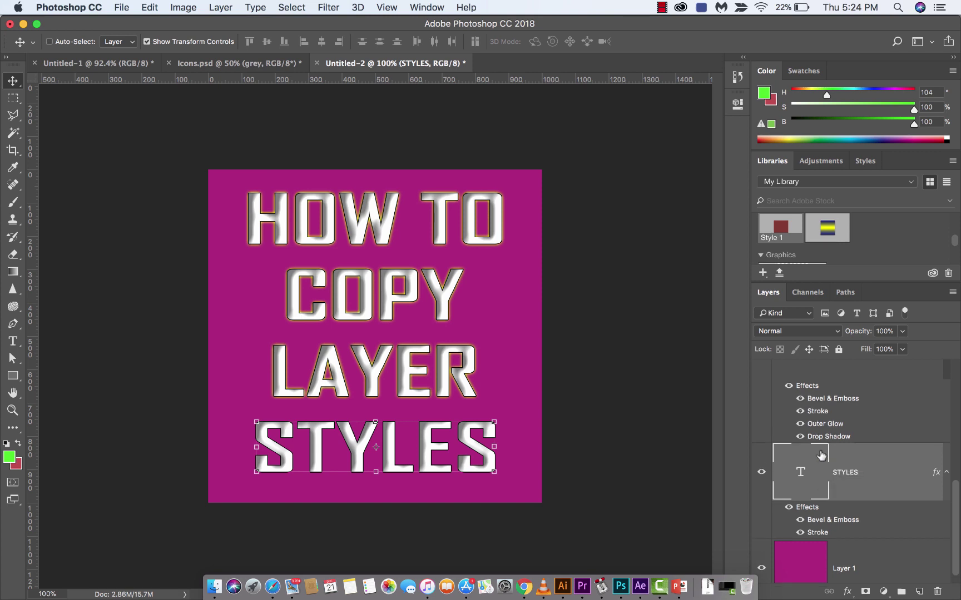
pyautogui.scroll(10, 821, 455)
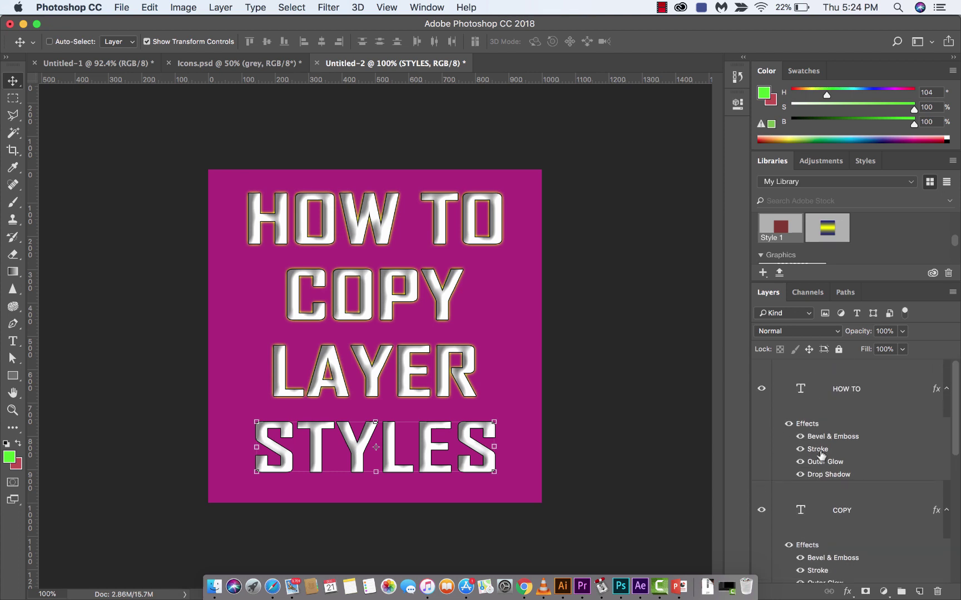
# Step: Save HOW TO's Layer Style effects as a new style named 'Kingston'
pyautogui.click(808, 428)
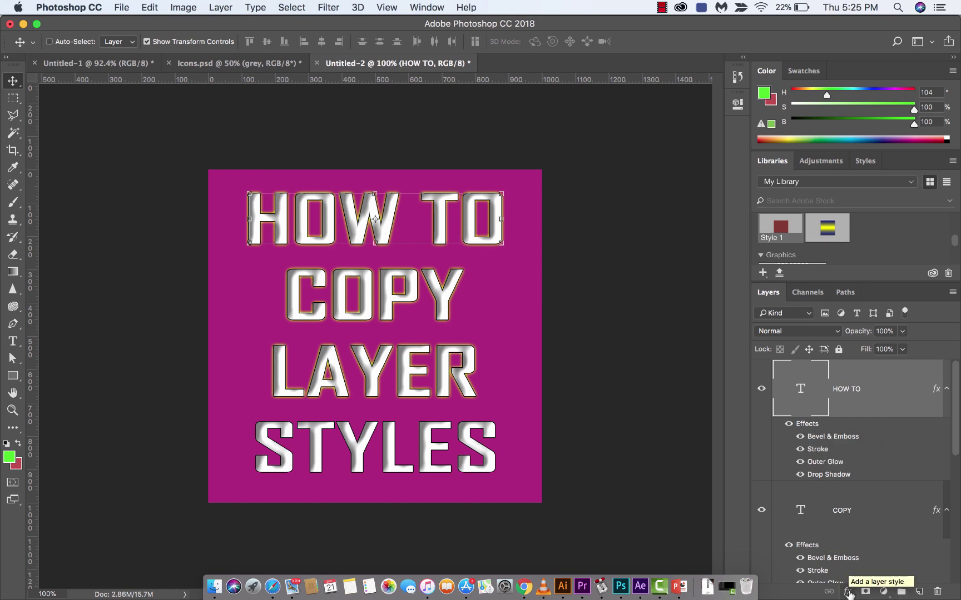
pyautogui.doubleClick(808, 429)
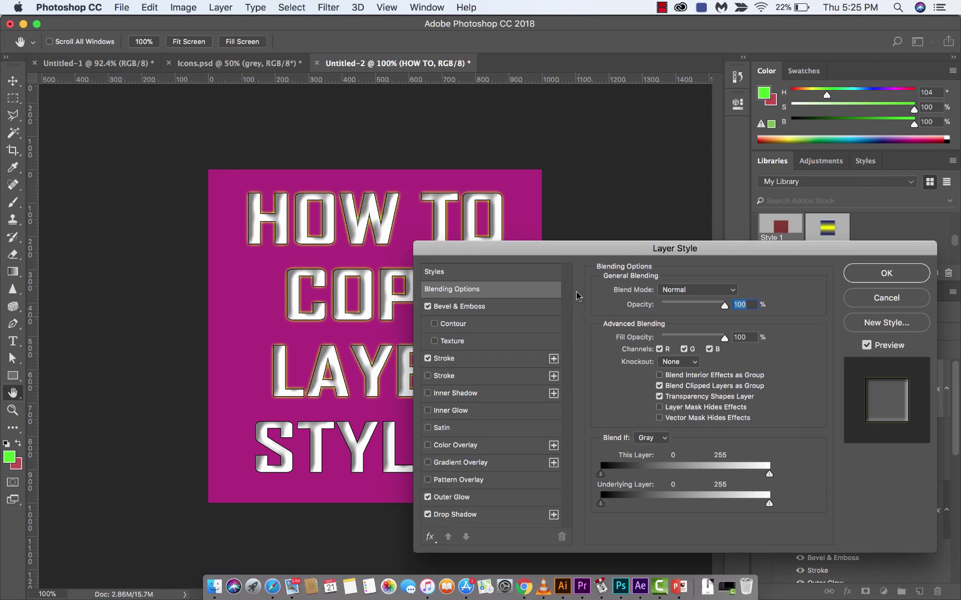
pyautogui.moveTo(545, 247); pyautogui.dragTo(430, 148)
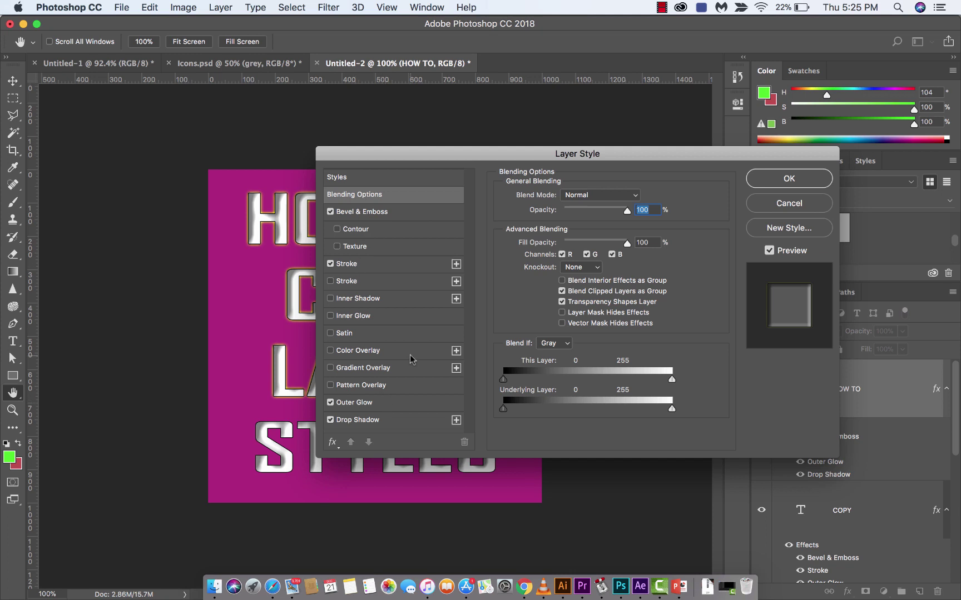
pyautogui.click(787, 229)
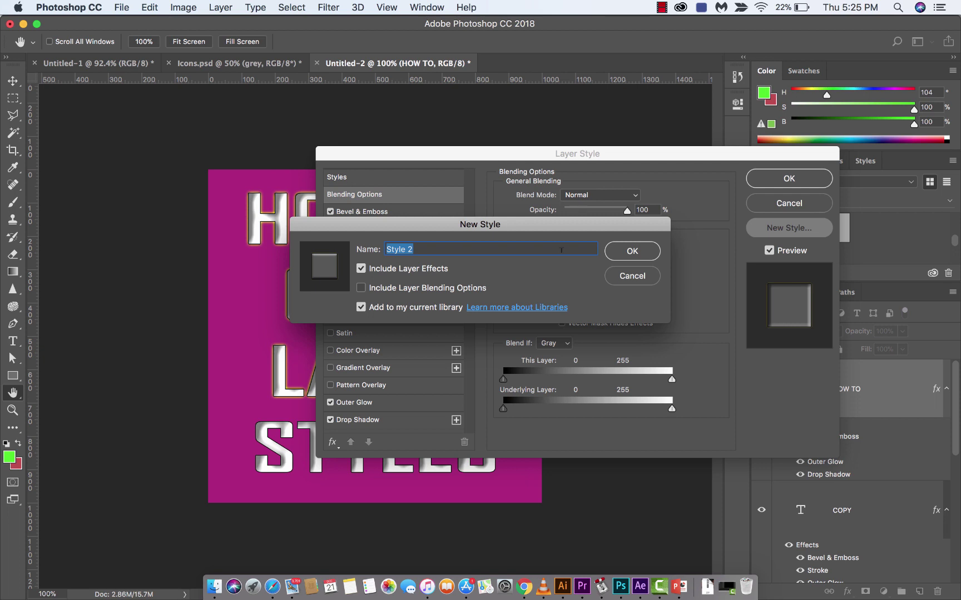
pyautogui.write('Kingston')
pyautogui.click(620, 250)
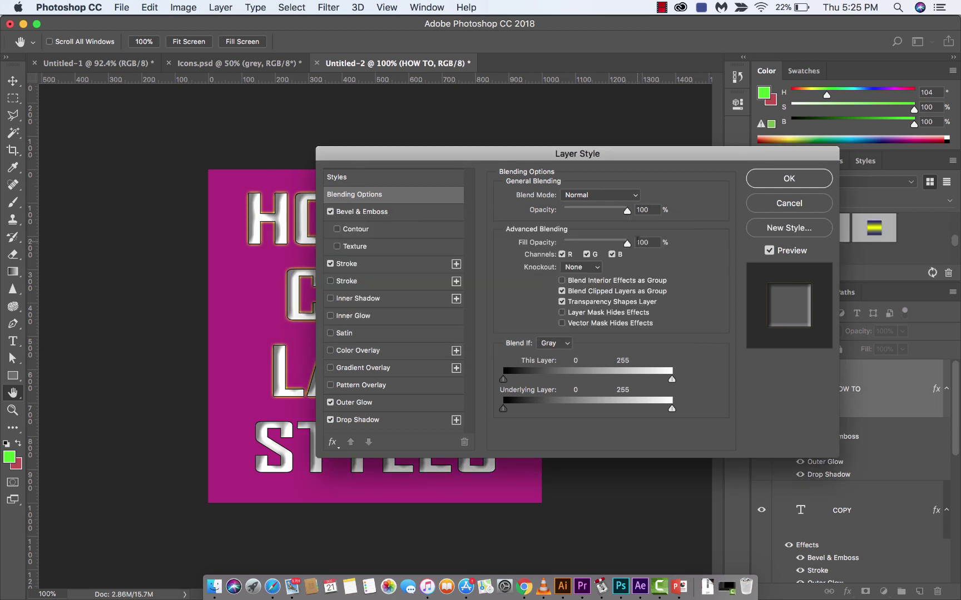
pyautogui.click(789, 178)
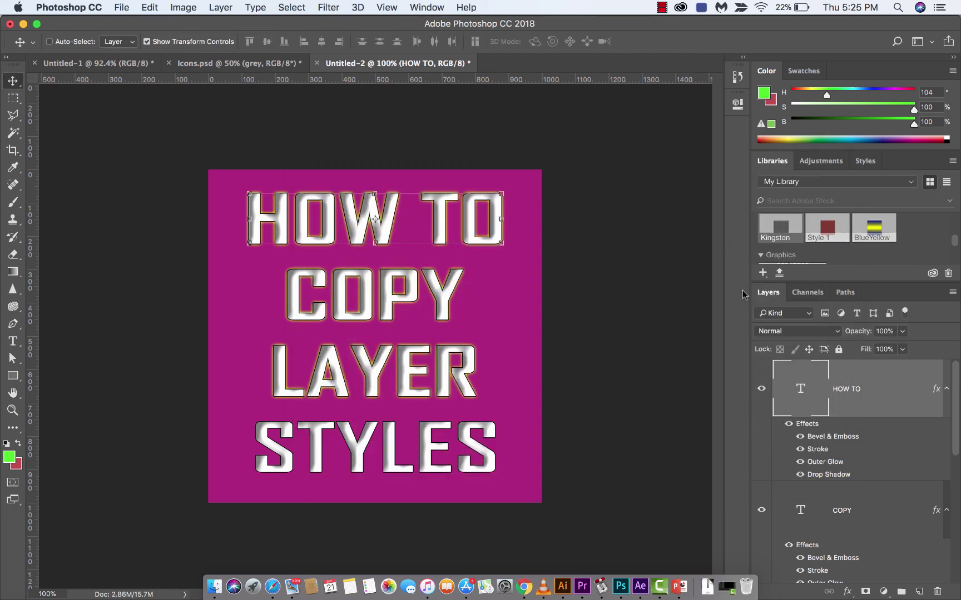
# Step: Delete all layer effects from the HOW TO text layer
pyautogui.click(788, 424)
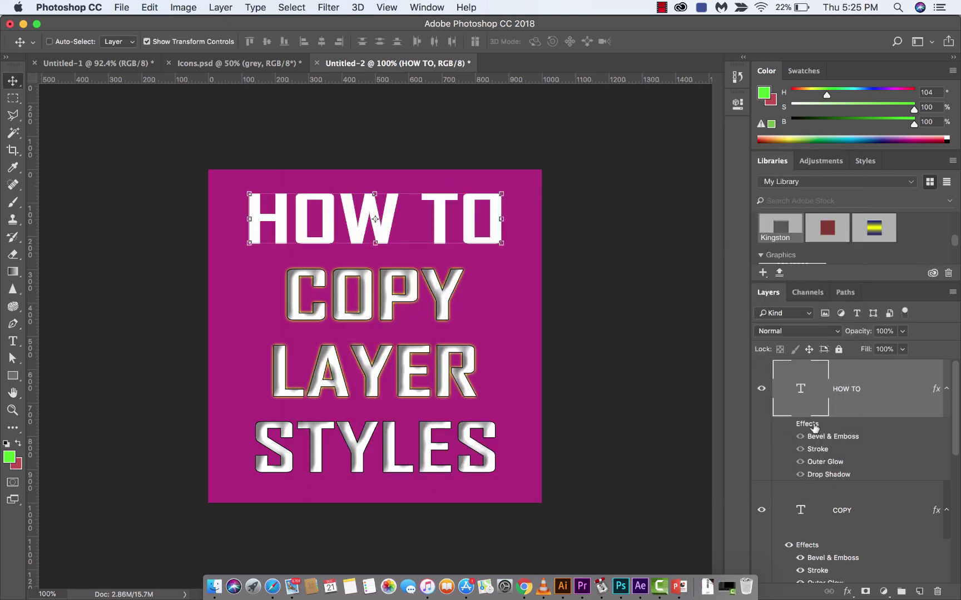
pyautogui.doubleClick(815, 426)
pyautogui.click(794, 178)
pyautogui.moveTo(801, 427); pyautogui.dragTo(939, 594)
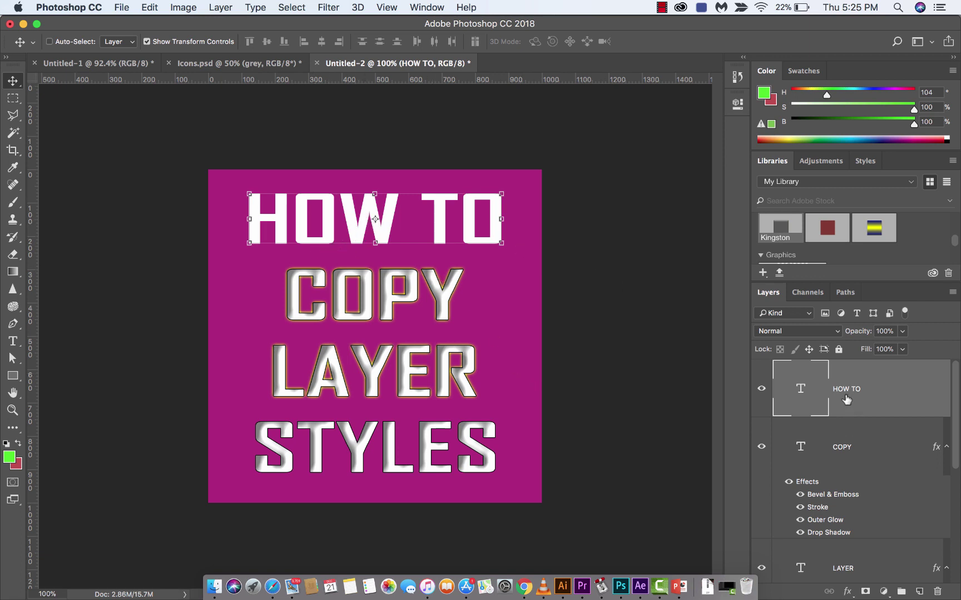
# Step: Show the Styles panel and apply the Kingston style to HOW TO
pyautogui.click(422, 7)
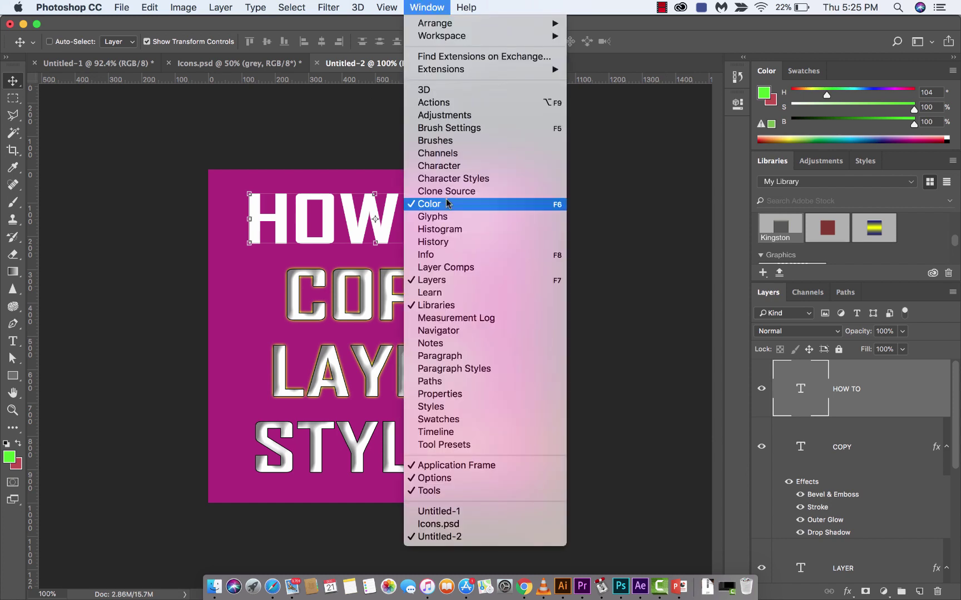
pyautogui.click(443, 407)
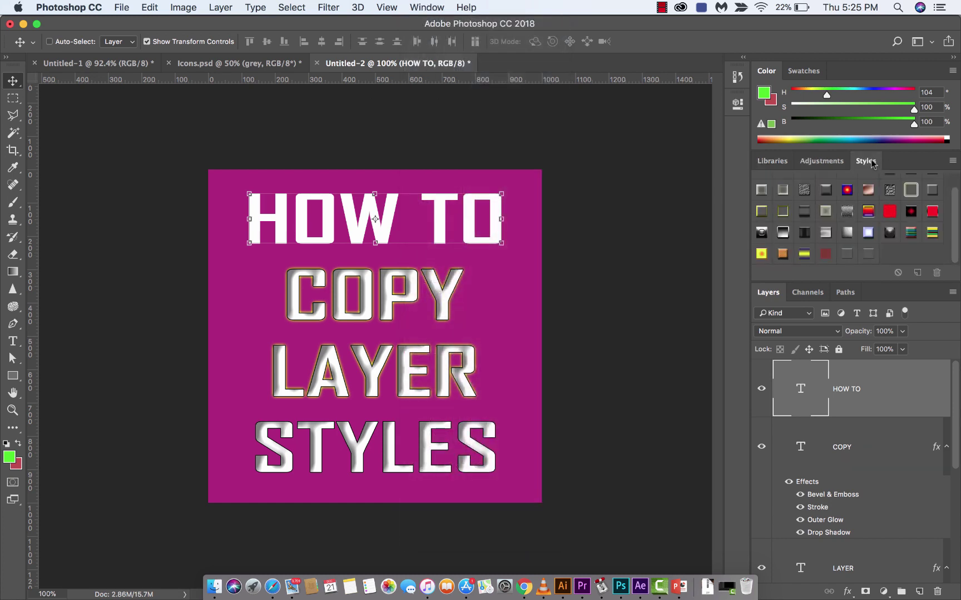
pyautogui.click(868, 256)
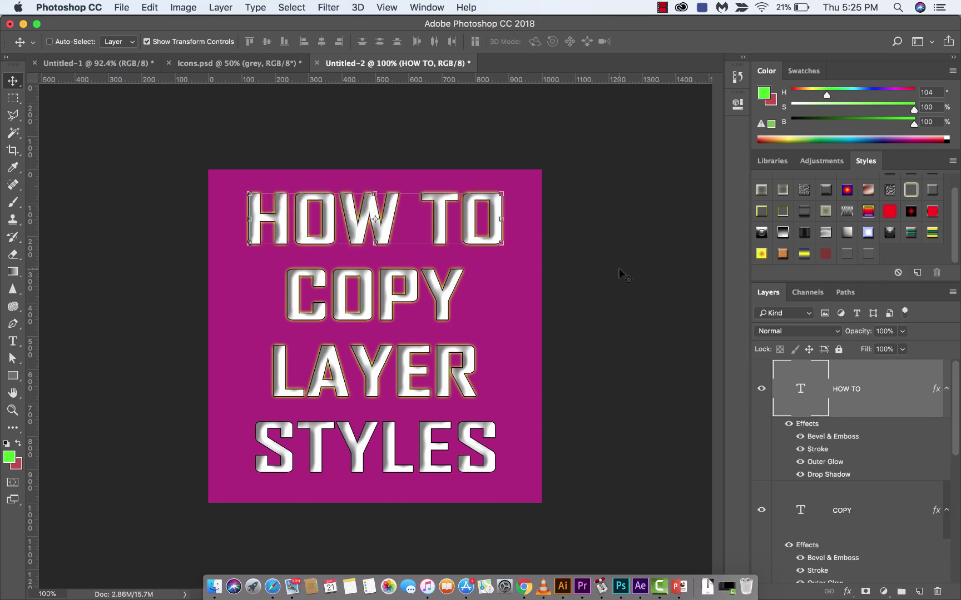